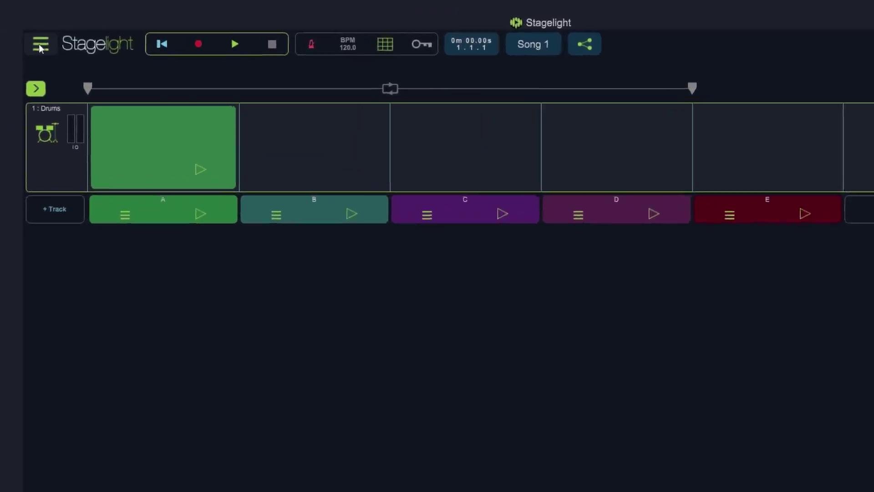
# - Open the Audio tab of the Options from the main menu and expand the Audio Device list
pyautogui.click(55, 50)
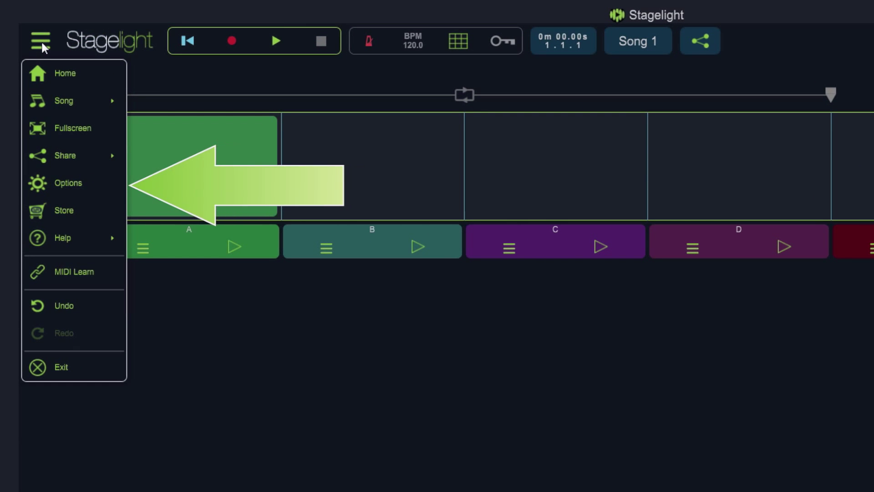
pyautogui.click(65, 182)
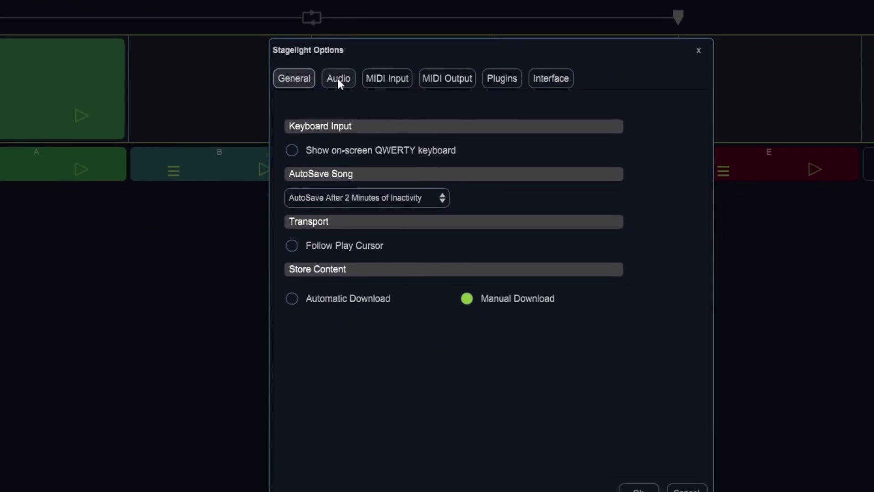
pyautogui.click(445, 132)
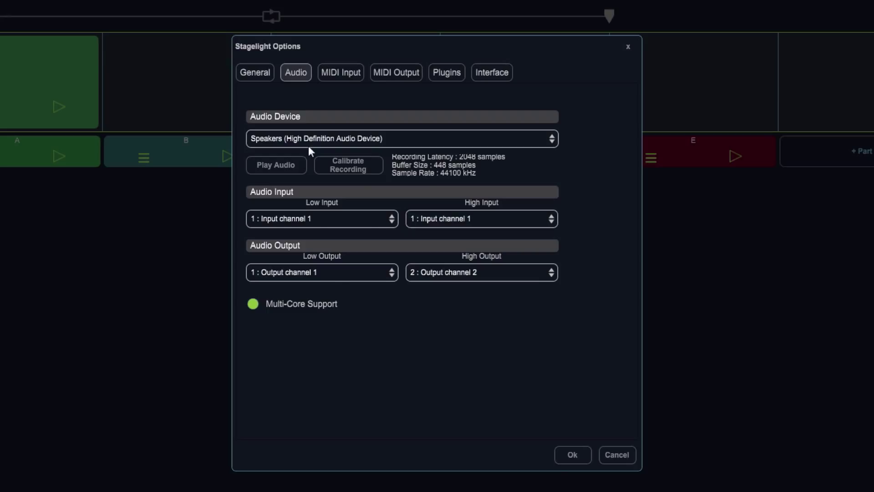
pyautogui.click(309, 141)
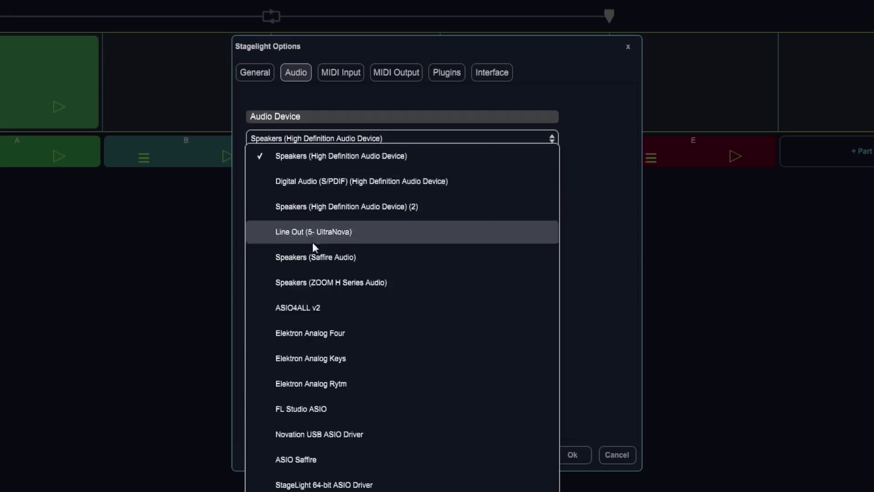
# - Choose ASIO Saffire as the audio device to use the Pro40 channels
pyautogui.click(300, 452)
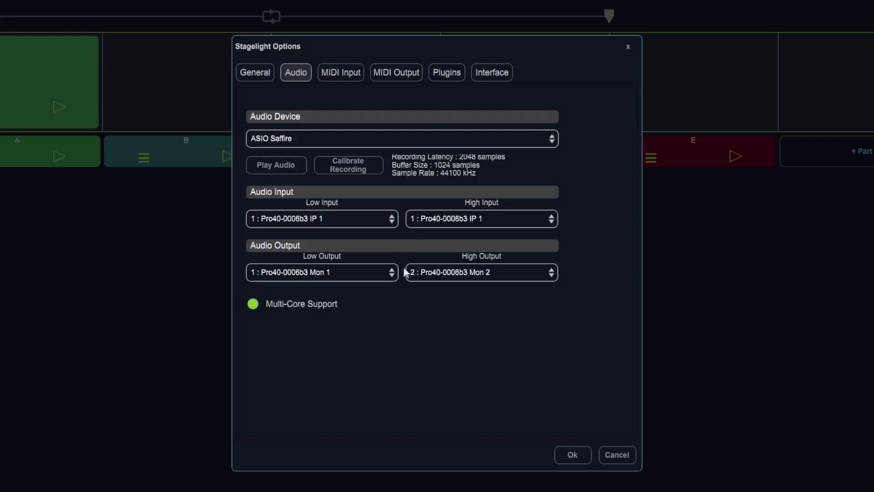
pyautogui.click(345, 219)
pyautogui.click(344, 219)
pyautogui.click(373, 271)
pyautogui.click(374, 265)
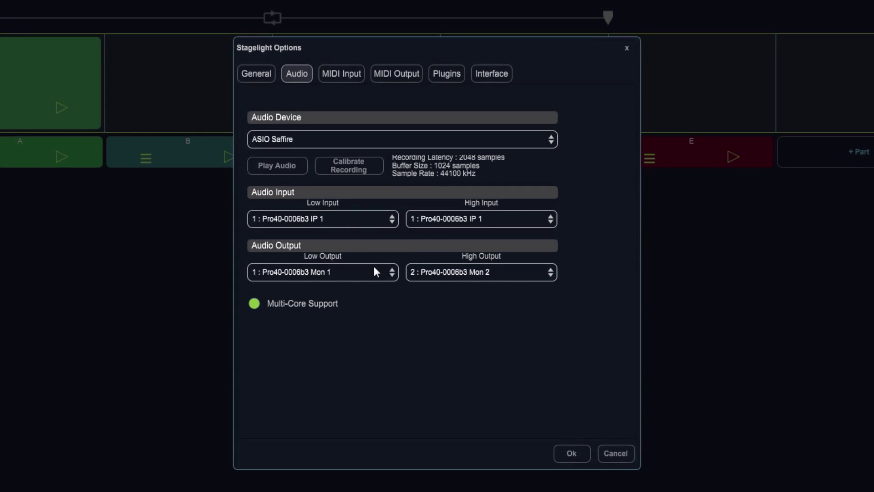
pyautogui.click(376, 266)
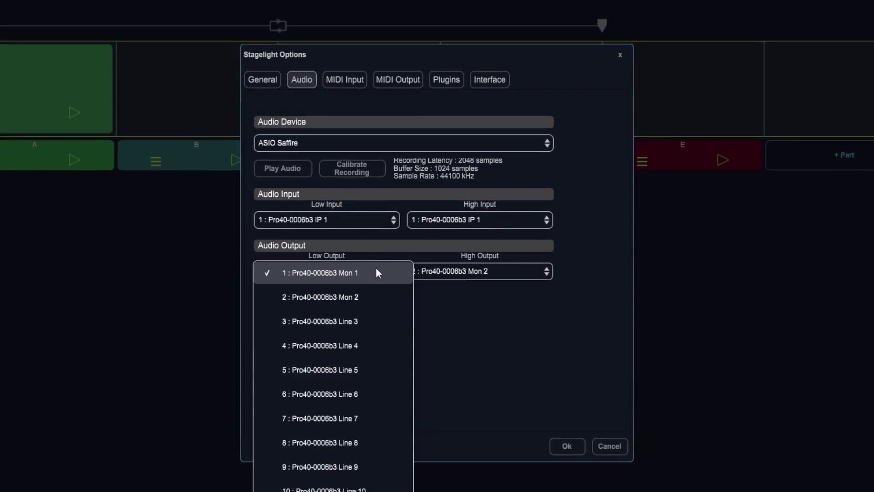
pyautogui.click(378, 271)
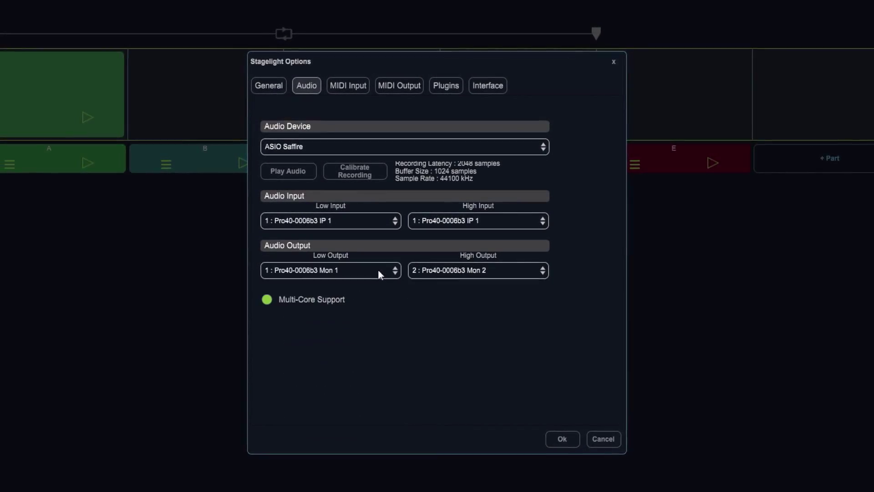
pyautogui.click(453, 270)
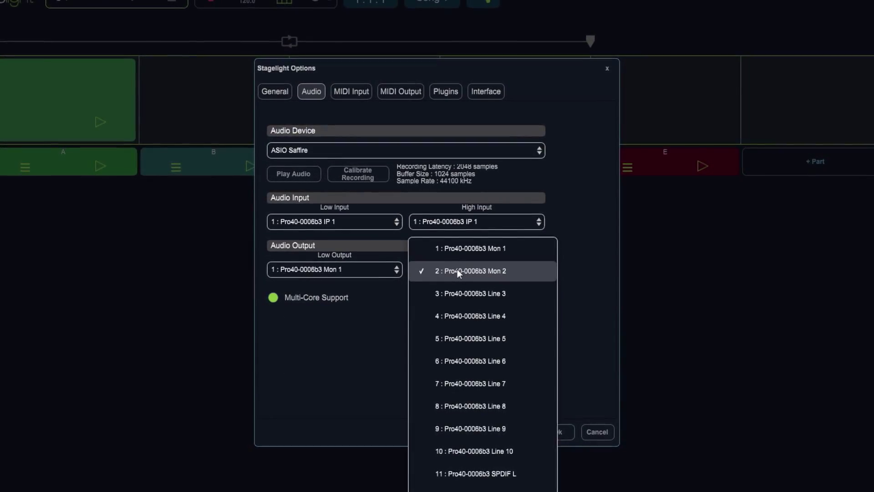
pyautogui.click(457, 271)
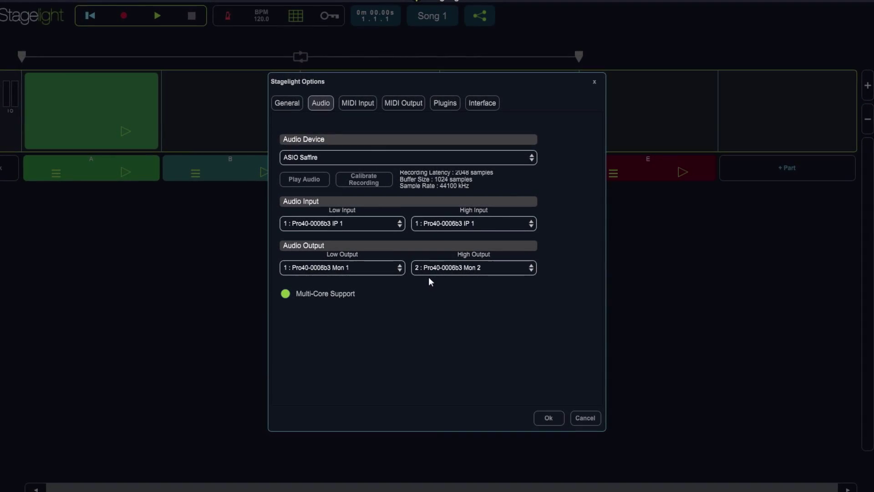
pyautogui.click(365, 225)
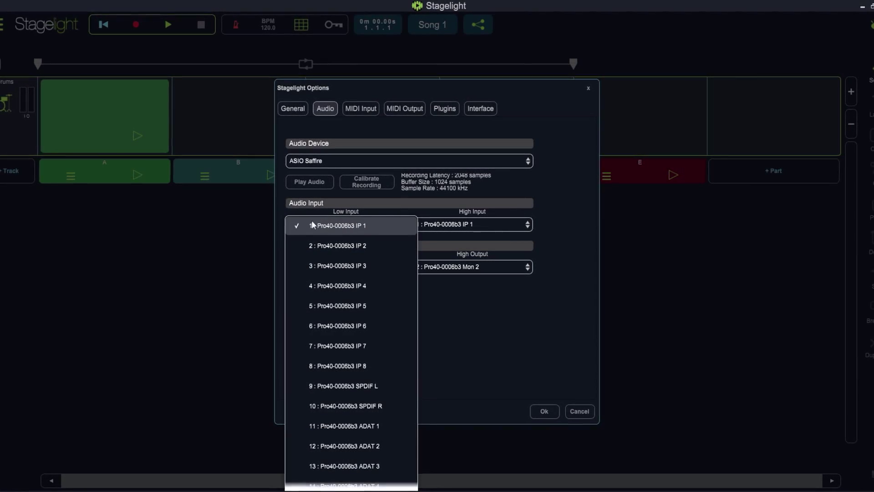
# - Keep Low Input at IP 1, set High Input to IP 8, and confirm the Options with Ok
pyautogui.click(371, 230)
pyautogui.click(471, 225)
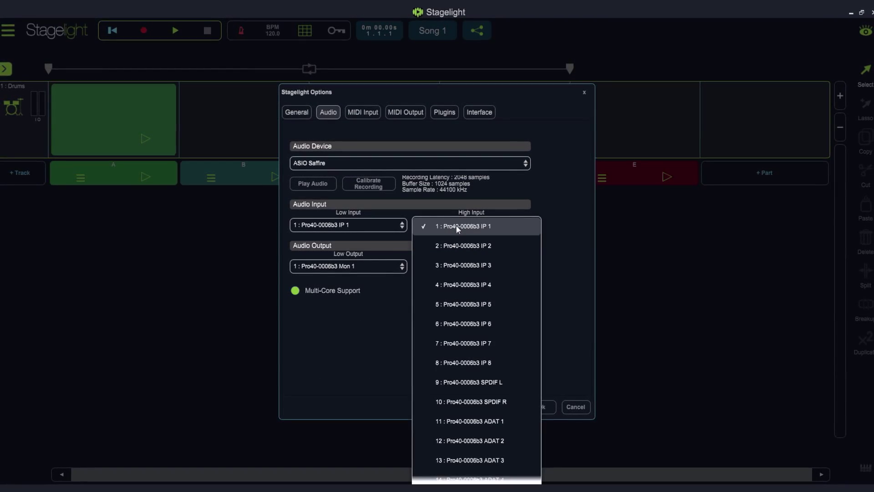
pyautogui.click(478, 363)
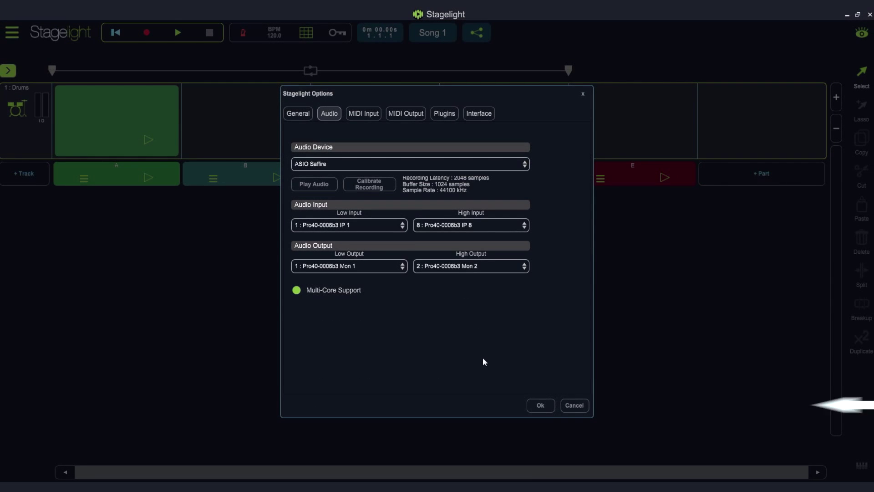
pyautogui.click(540, 406)
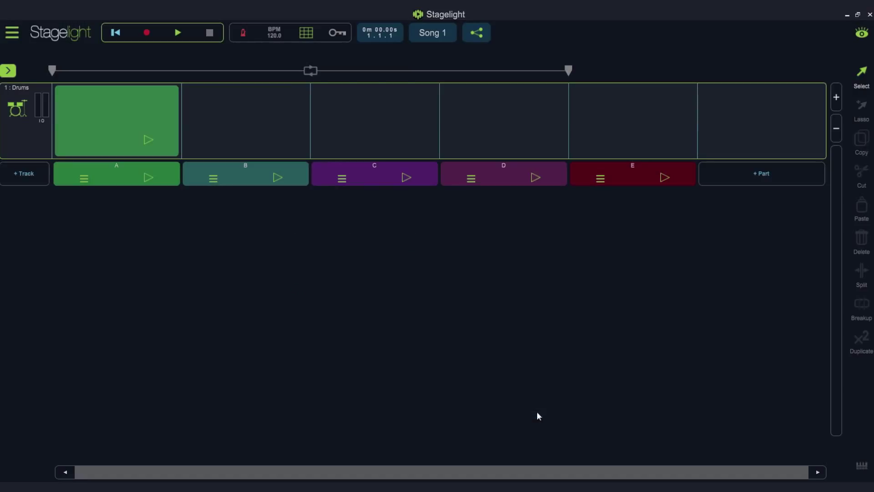
# - Add an audio track under Drums and open its track controls and options list
pyautogui.click(21, 177)
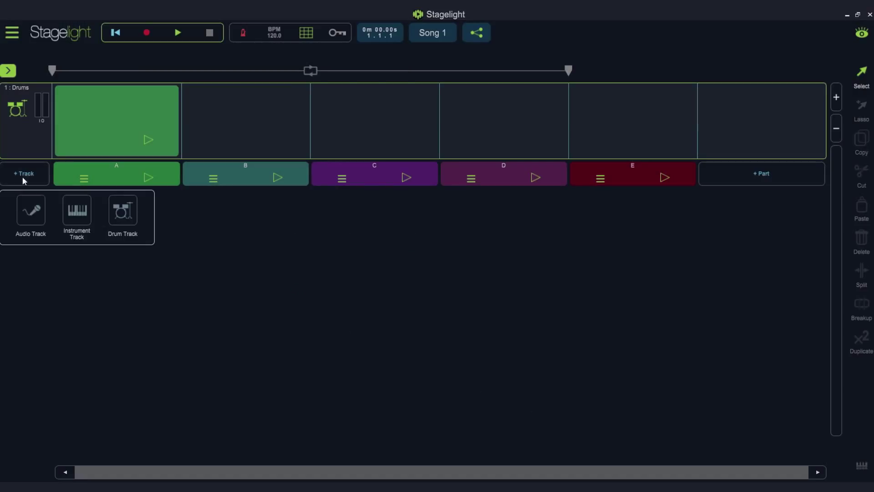
pyautogui.click(32, 212)
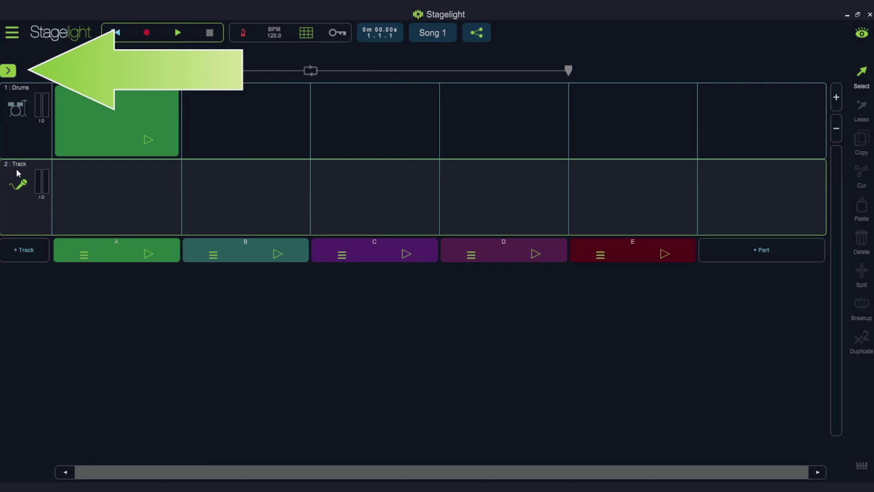
pyautogui.click(10, 69)
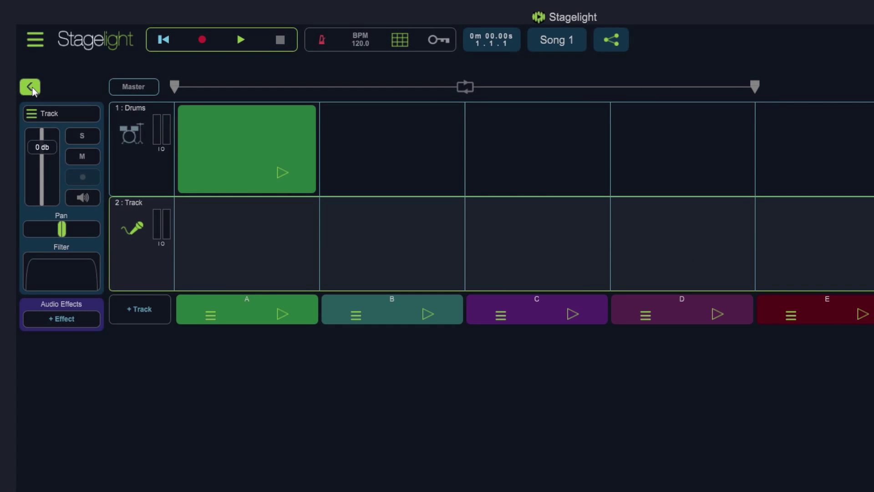
pyautogui.click(31, 115)
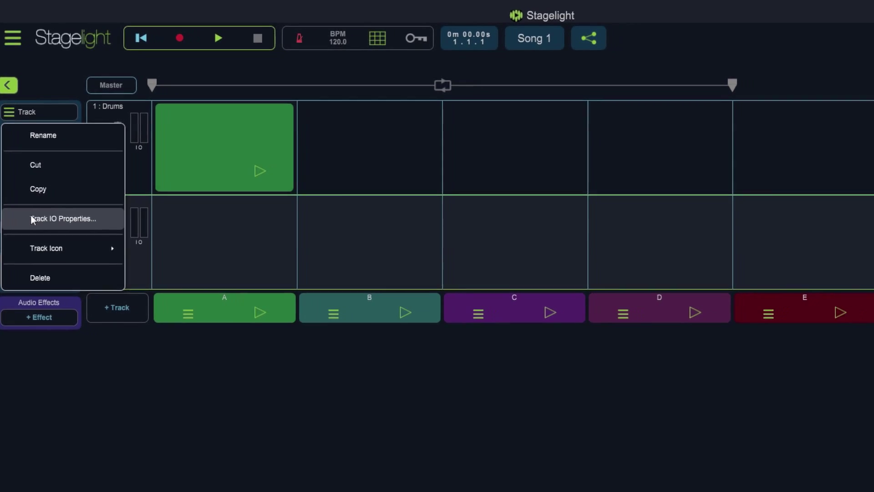
# - Set the second audio track's input to Stereo 3/4 in Track IO Properties
pyautogui.click(85, 220)
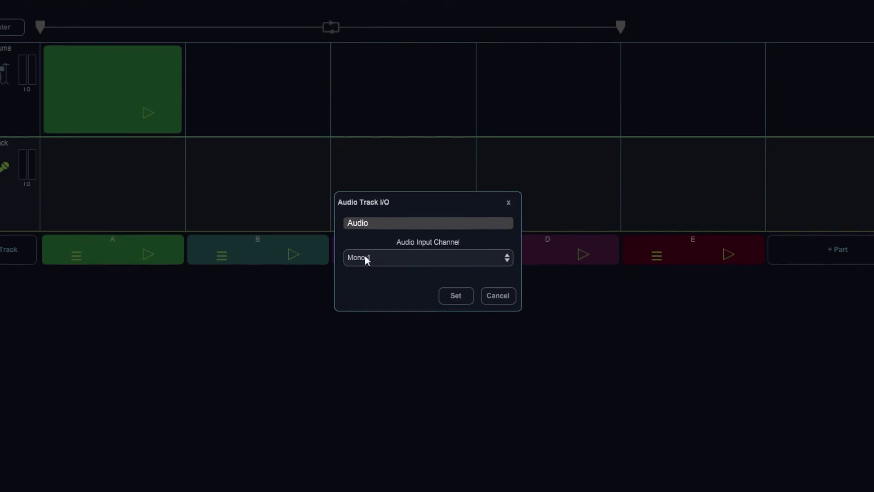
pyautogui.click(364, 258)
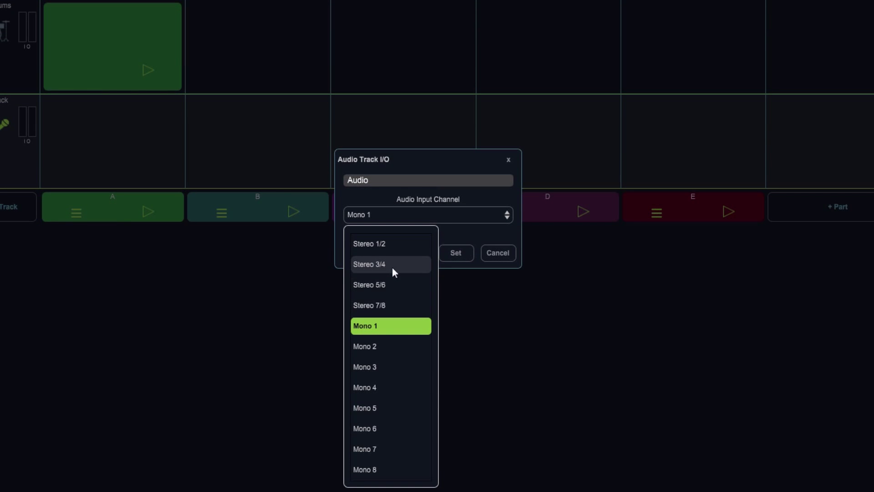
pyautogui.click(392, 267)
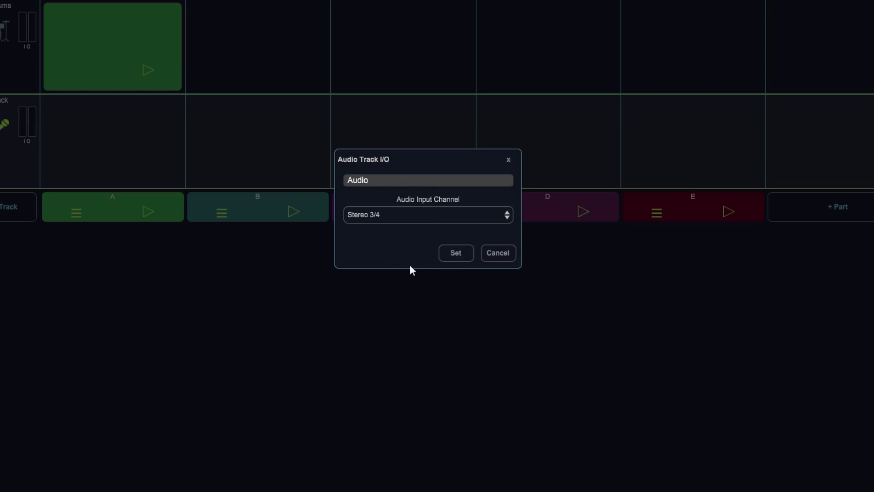
pyautogui.click(456, 253)
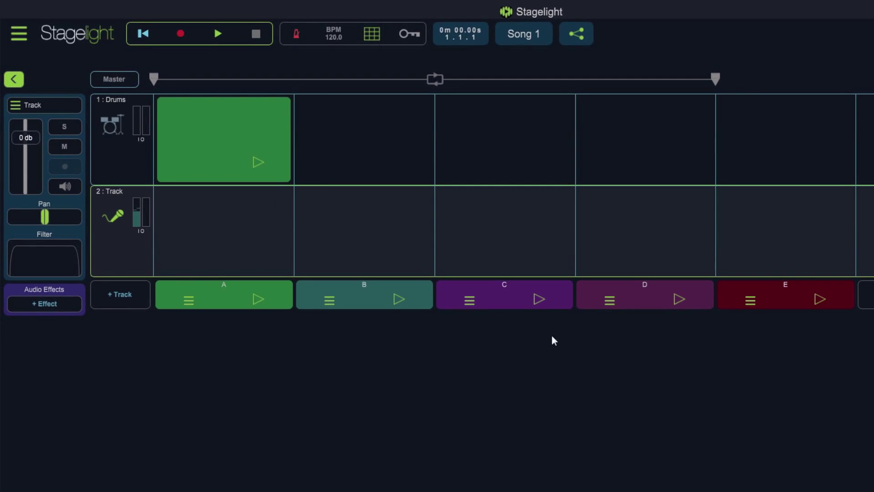
# - Record a clip into track 2's column A slot, then stop recording and playback
pyautogui.click(241, 224)
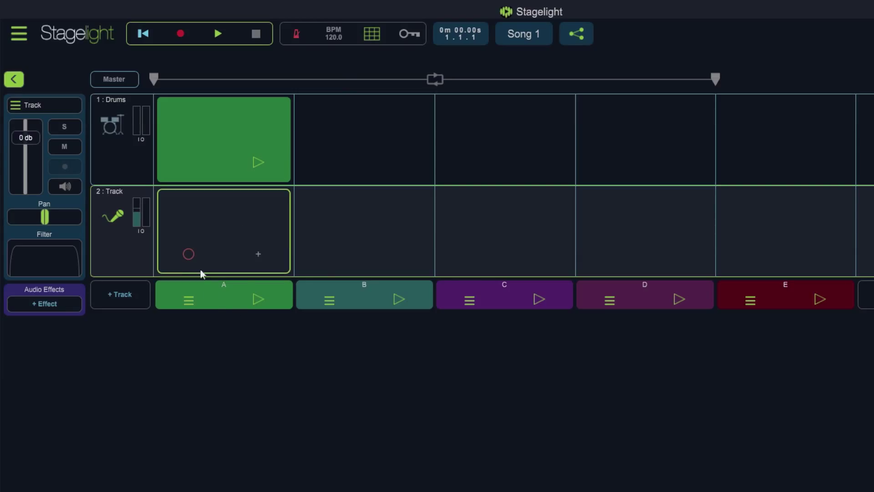
pyautogui.click(189, 254)
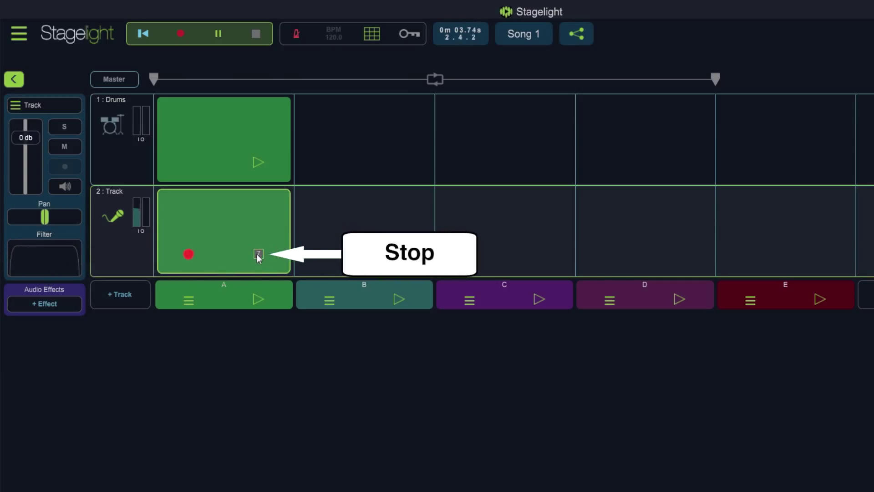
pyautogui.click(259, 255)
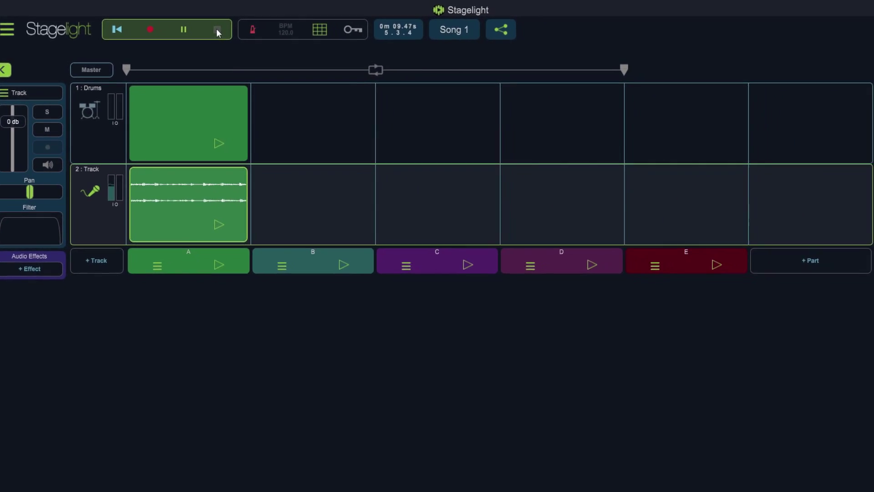
pyautogui.click(230, 32)
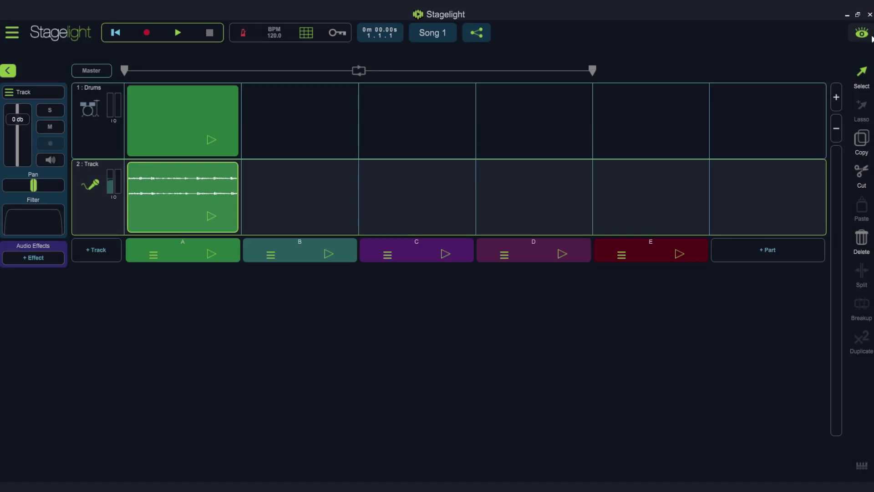
# - Switch to timeline view, arm audio track 2, and start recording from bar 1
pyautogui.click(861, 36)
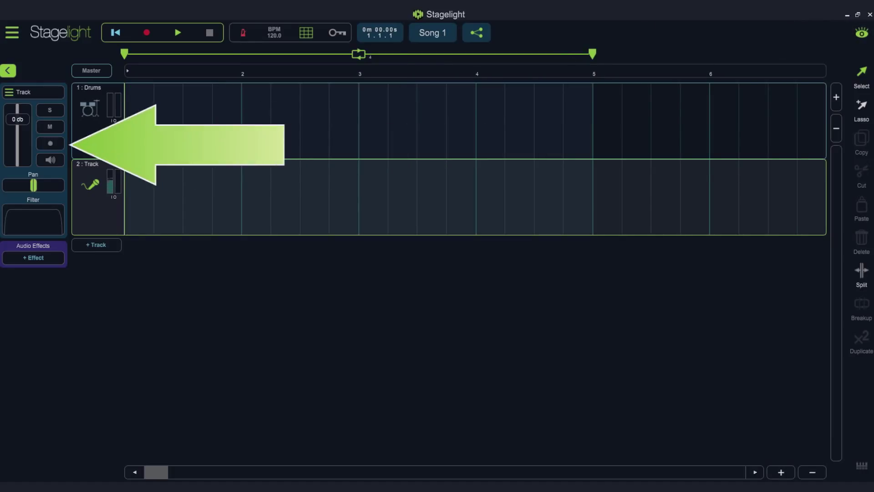
pyautogui.click(49, 144)
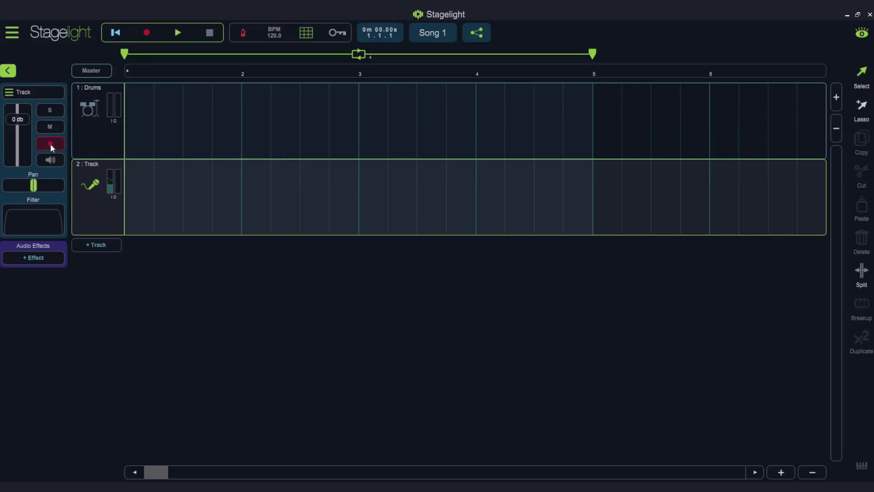
pyautogui.click(145, 32)
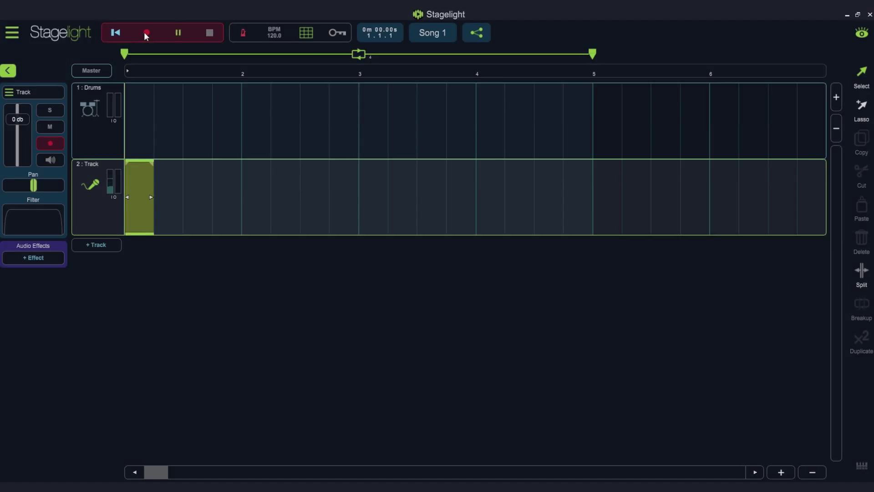